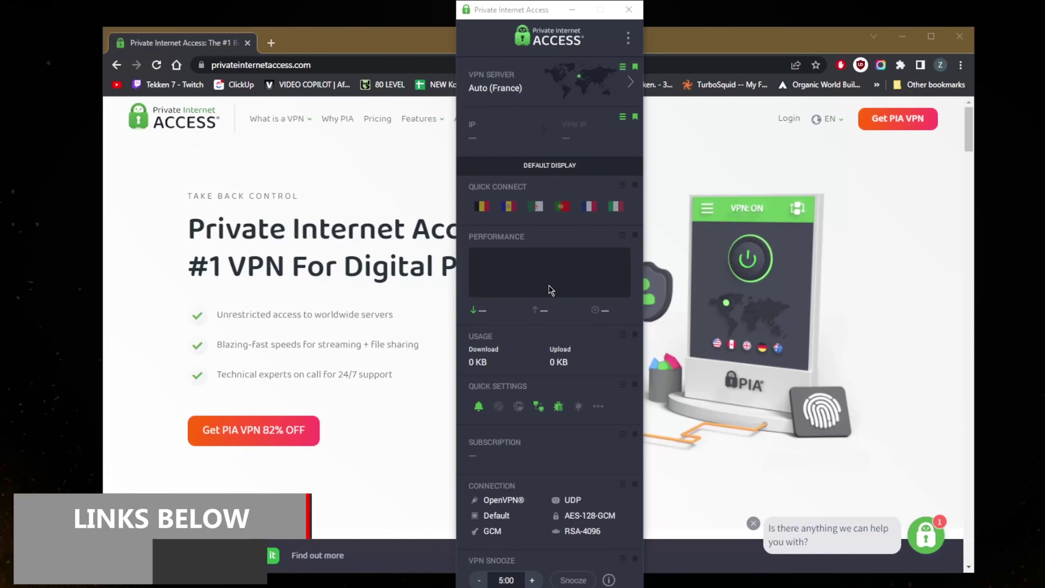
Switch between the Chrome window and the PIA app window.
click(404, 429)
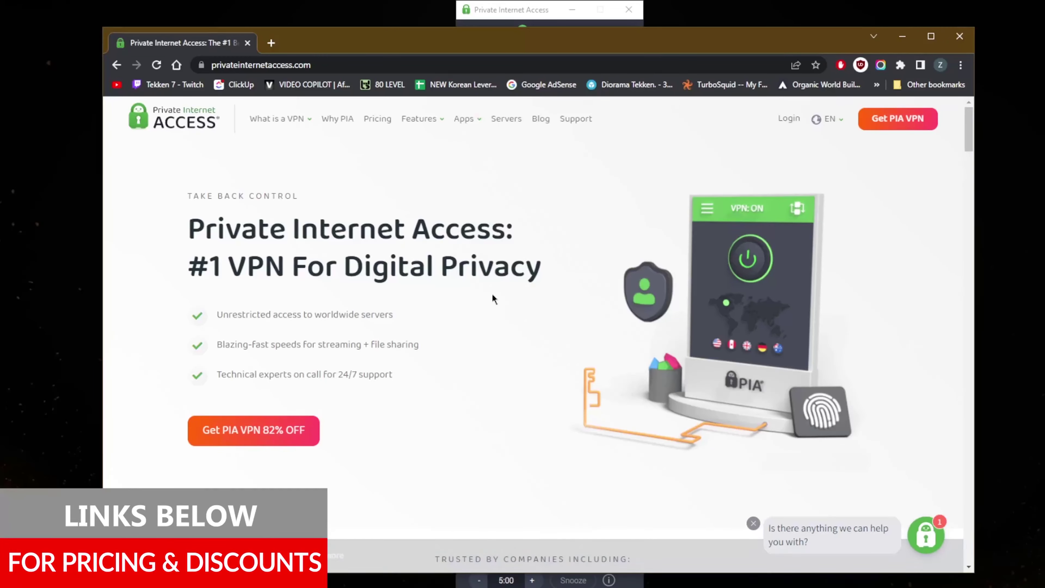
click(510, 25)
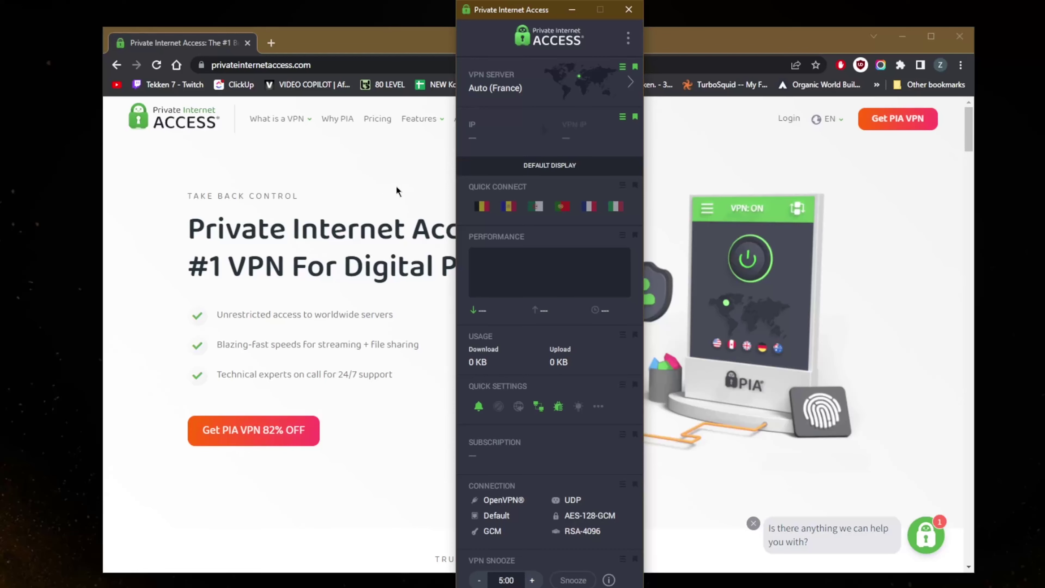
Bring the PIA homepage forward and go to the VPN download page.
click(384, 180)
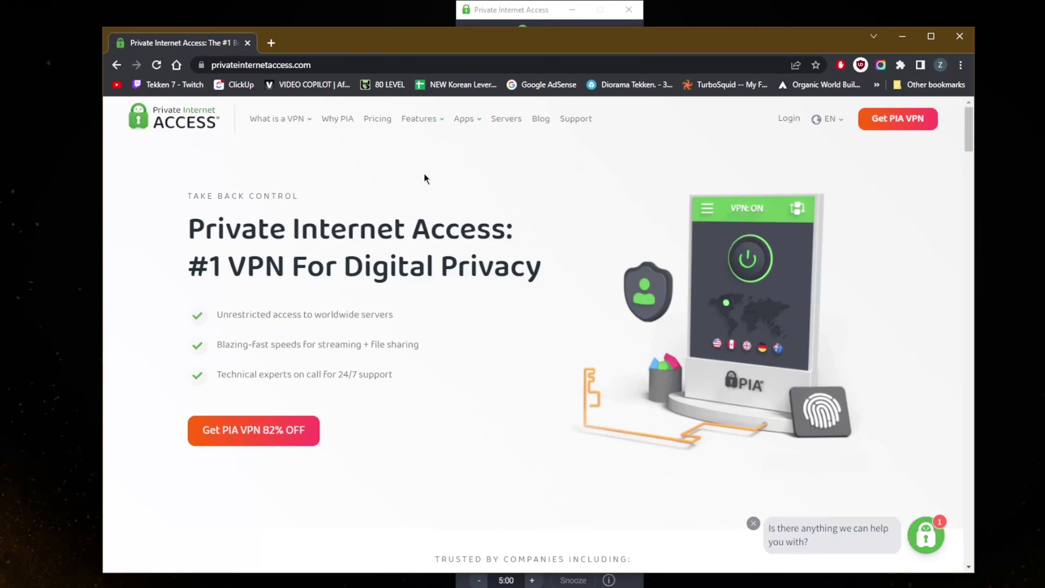
click(463, 121)
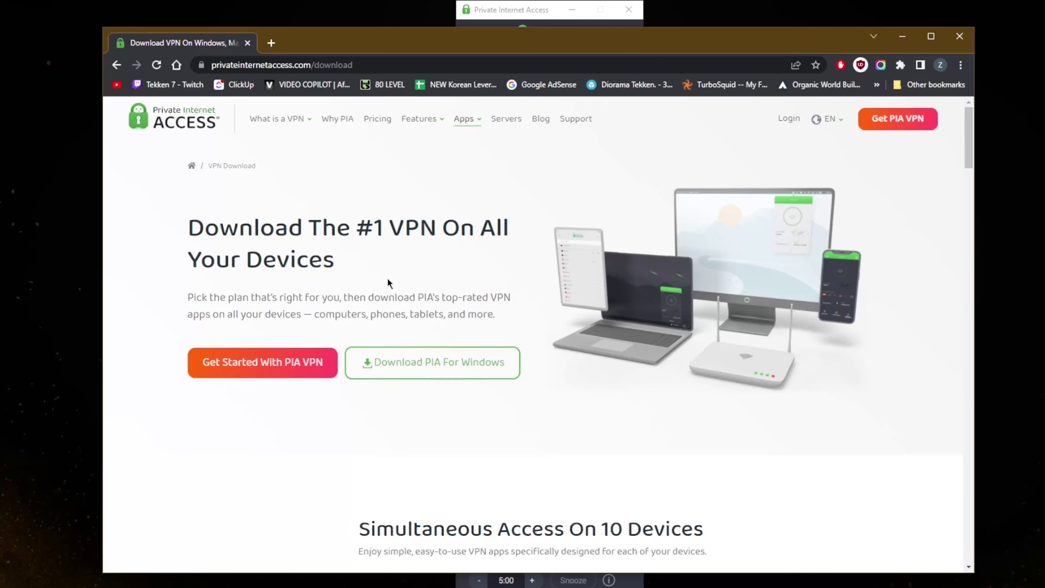
scroll(388, 280, down, 8)
scroll(403, 294, up, 8)
scroll(426, 313, down, 6)
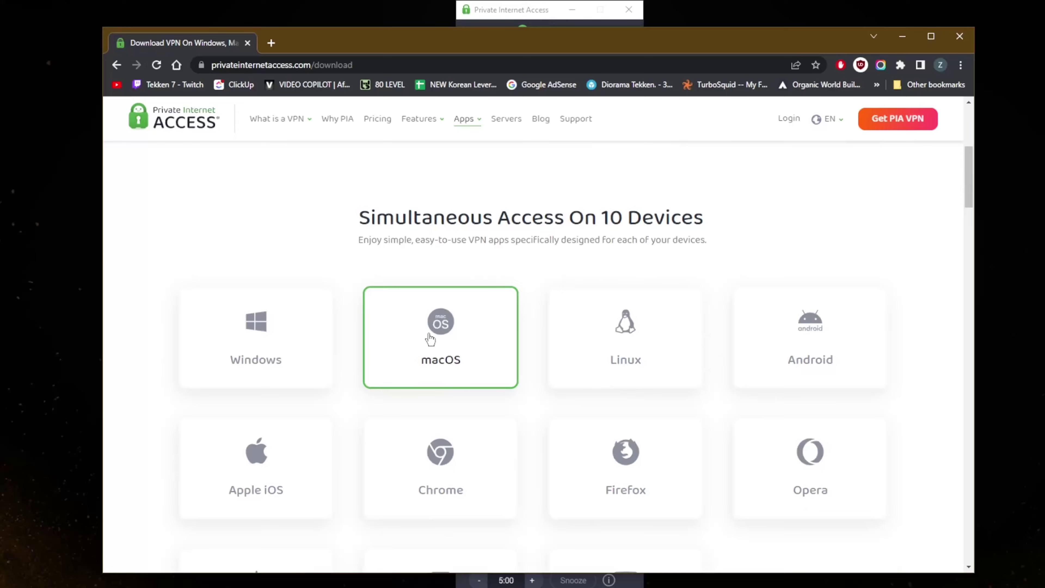
Start the macOS installer download, cancel it, and select the Windows version.
click(430, 339)
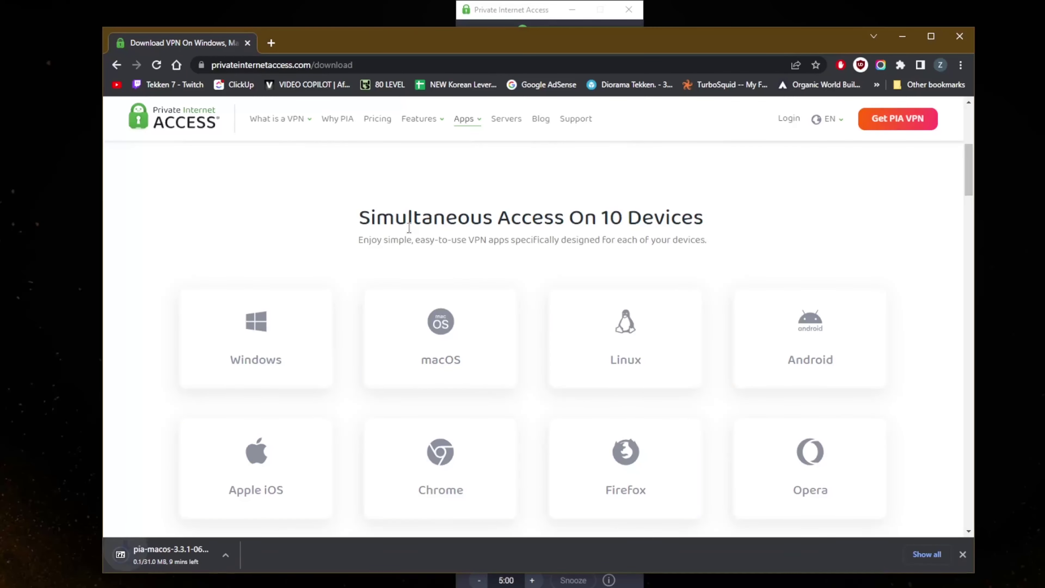
click(240, 555)
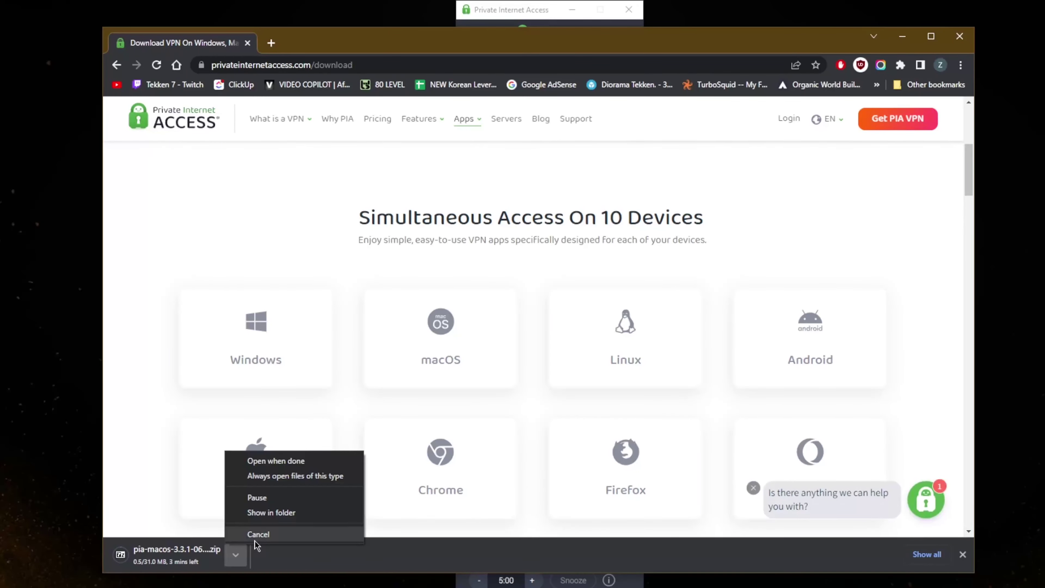
click(255, 538)
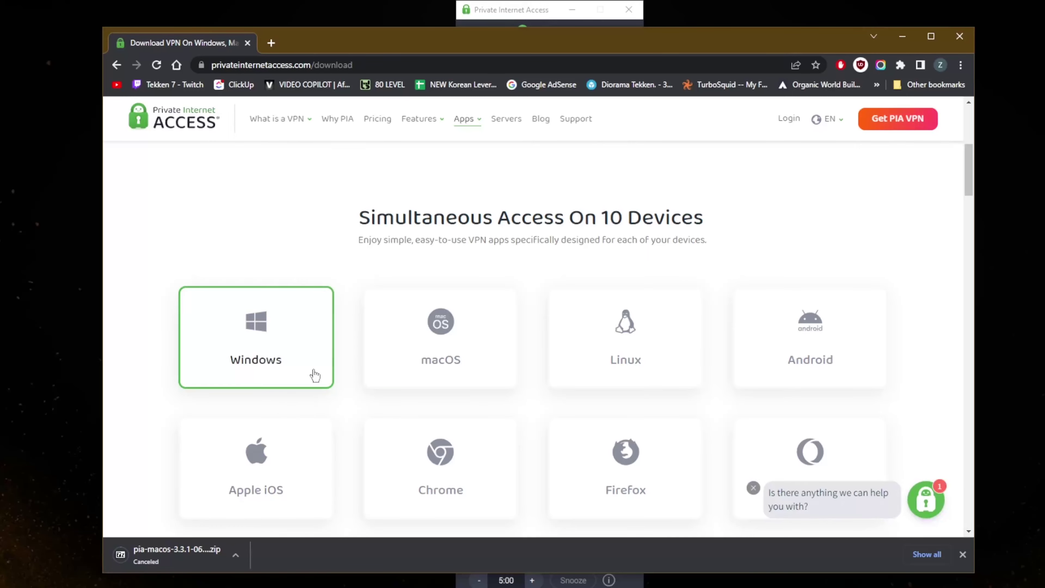
click(271, 367)
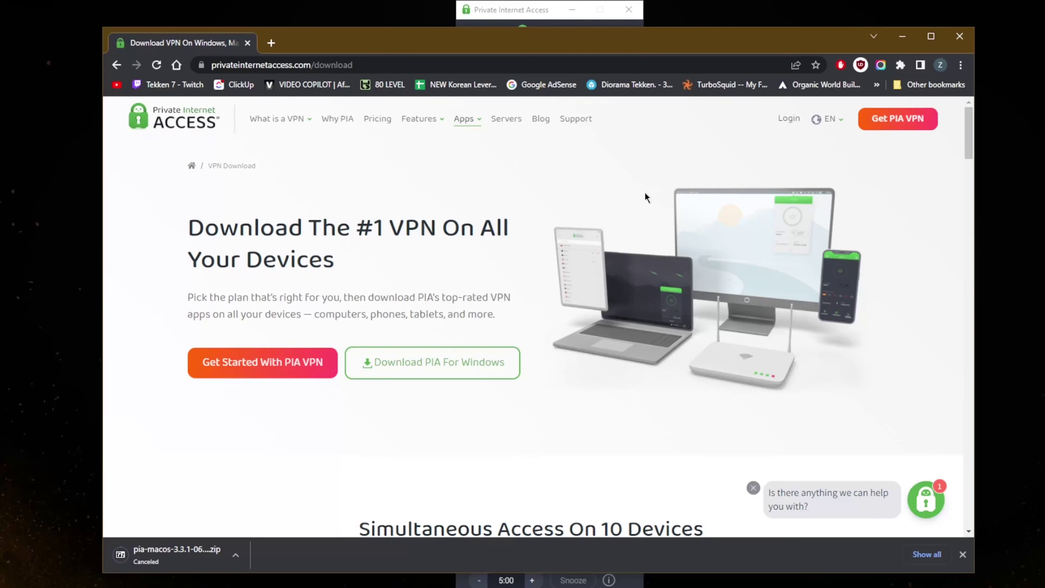
Close Chrome so only the VPN dashboard remains, leaving its options menu unused.
click(960, 37)
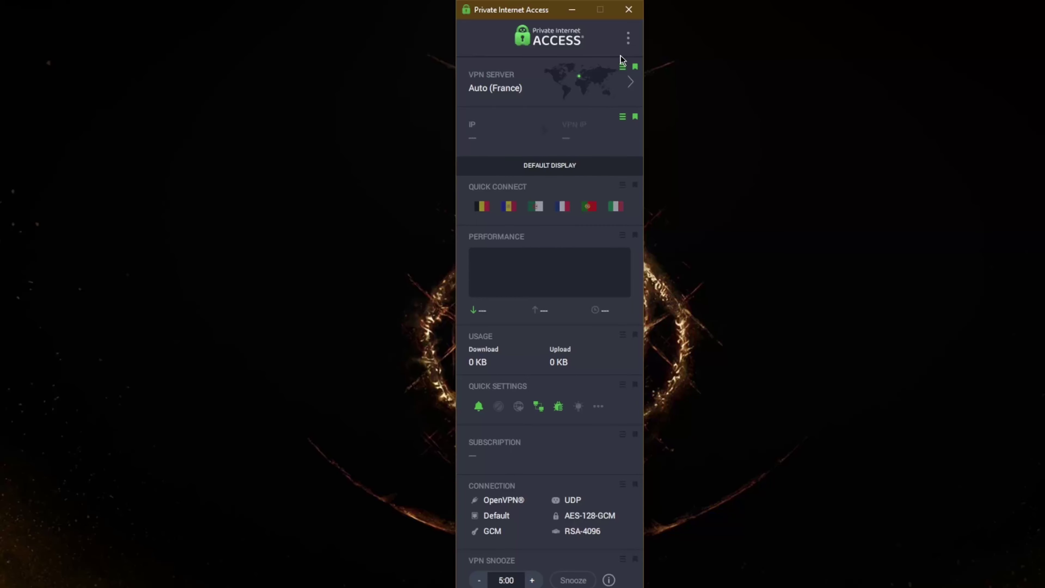
click(628, 39)
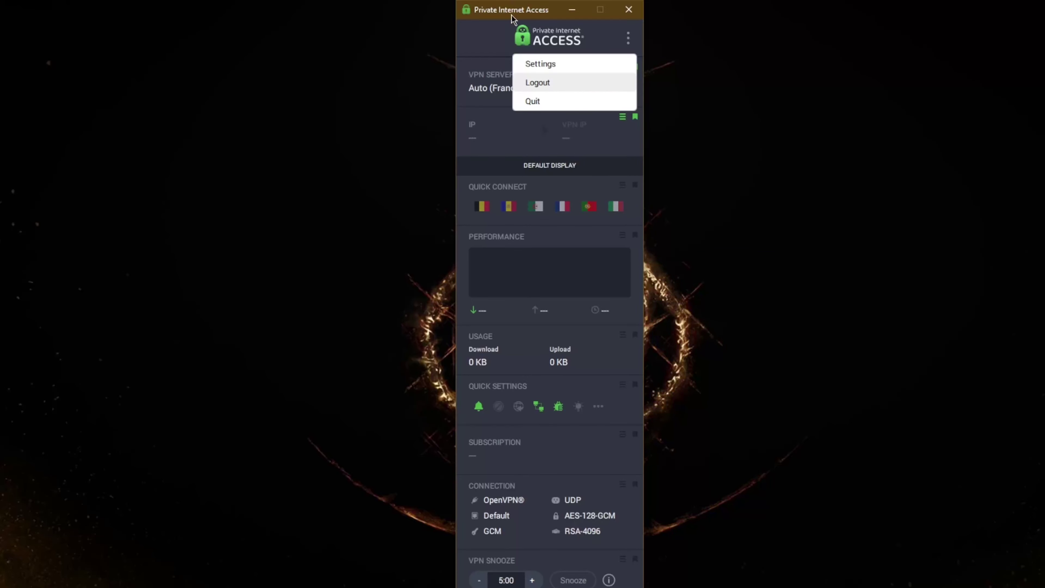
click(596, 42)
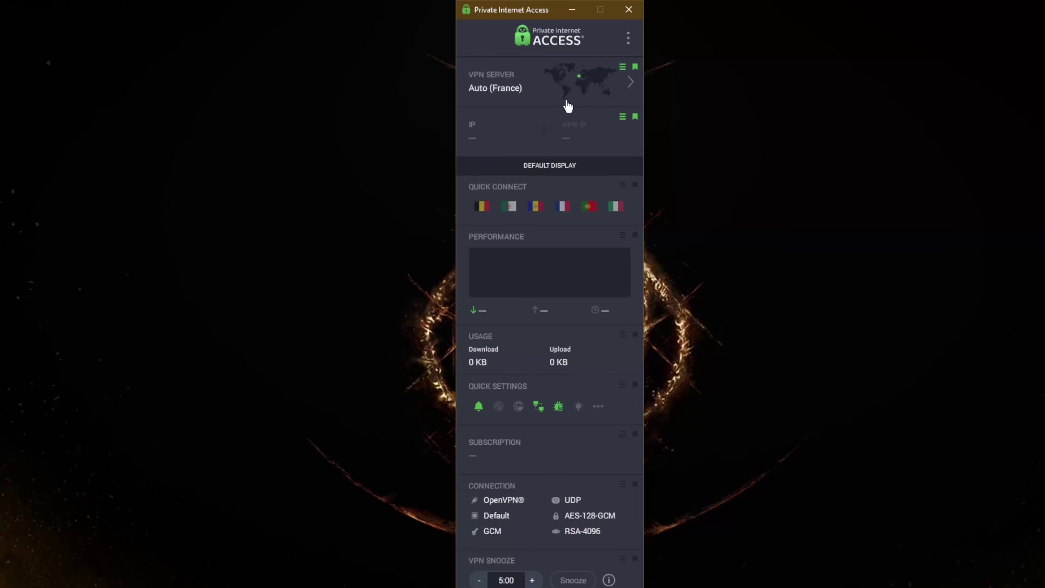
Browse the server region list, return, and unpin the IP tile to the dashboard bottom.
click(631, 89)
drag(640, 124, 473, 40)
click(473, 39)
click(636, 118)
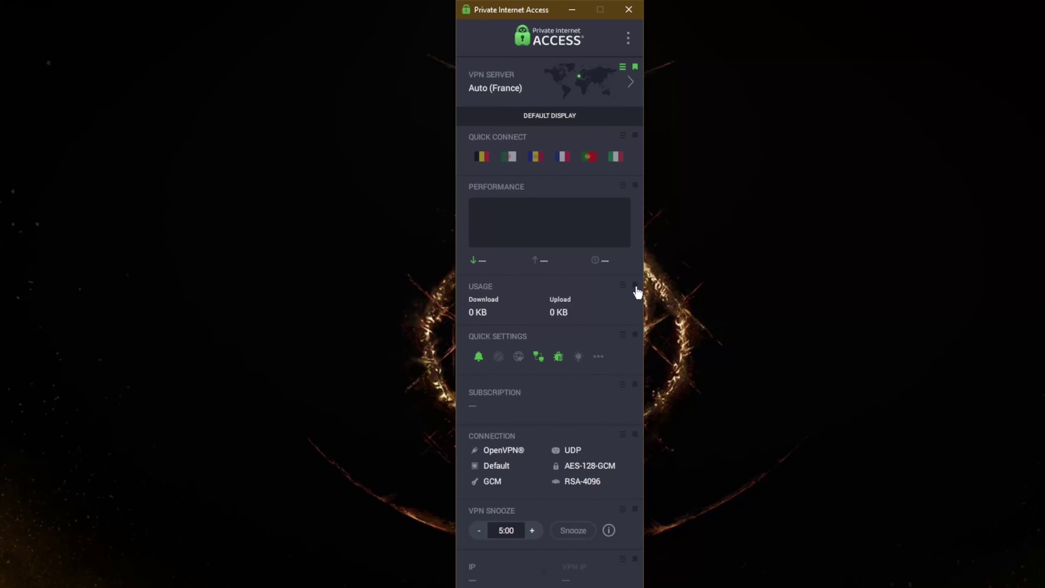
click(624, 41)
Open Settings on General, keeping the Colored tray icon style and Dark theme.
click(571, 63)
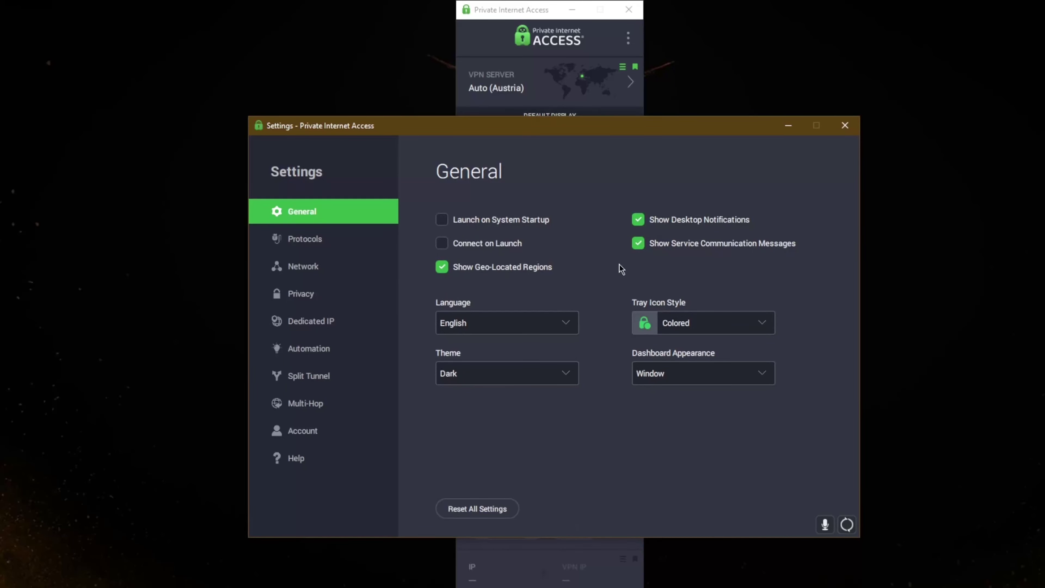
click(753, 327)
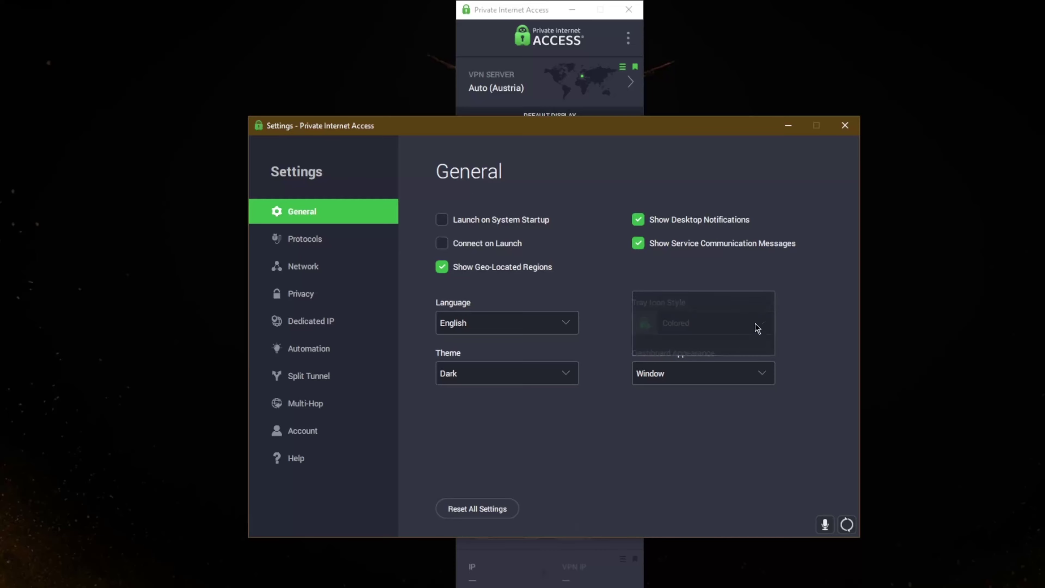
click(826, 306)
click(562, 372)
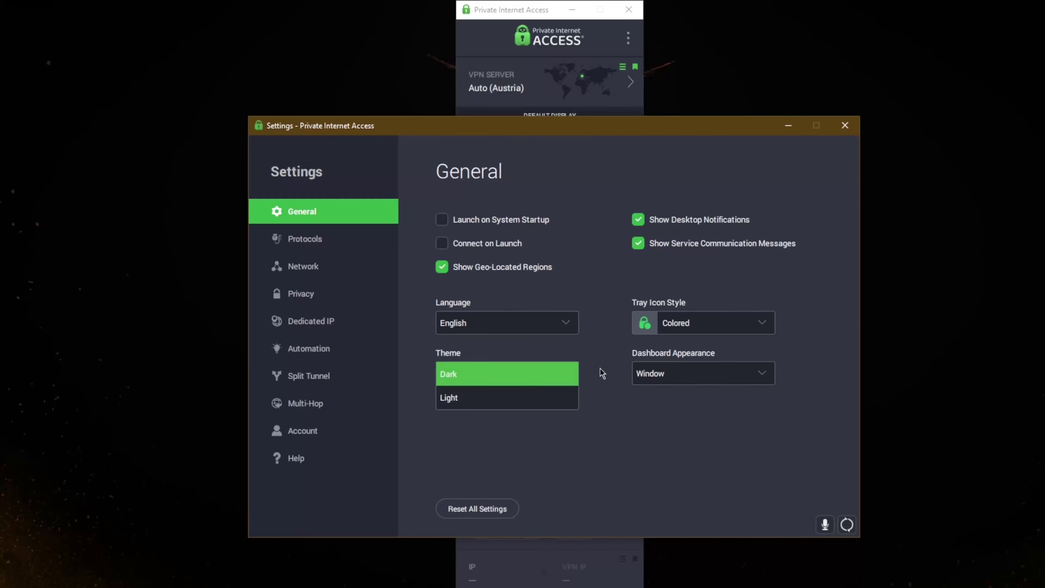
click(504, 340)
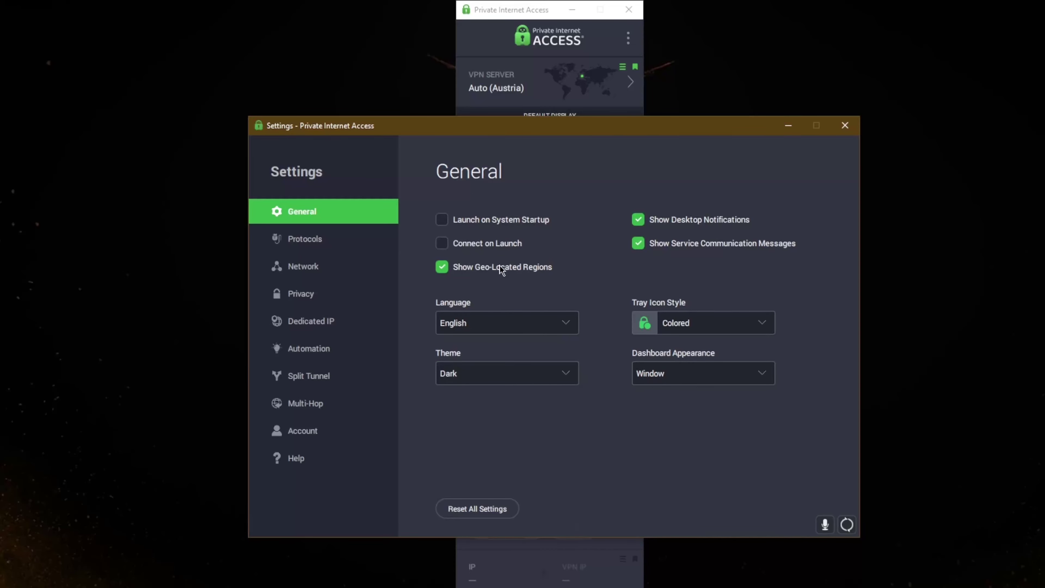
click(307, 243)
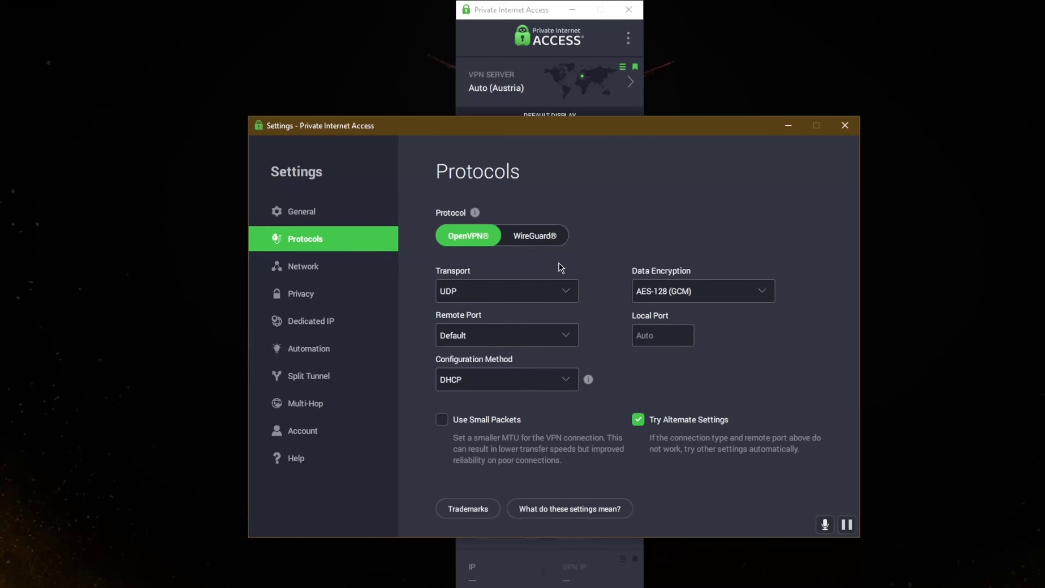
click(546, 240)
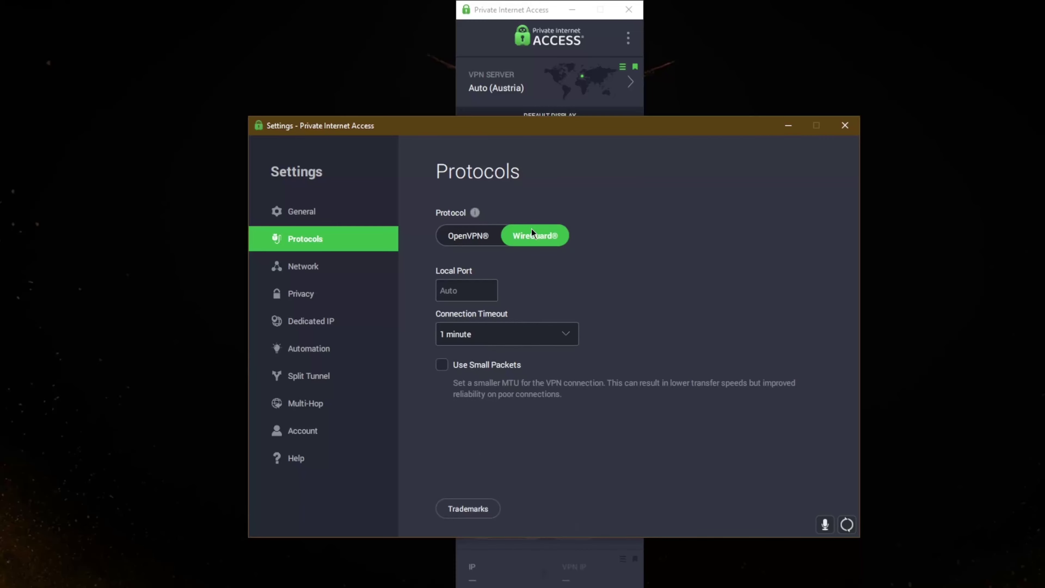
click(469, 238)
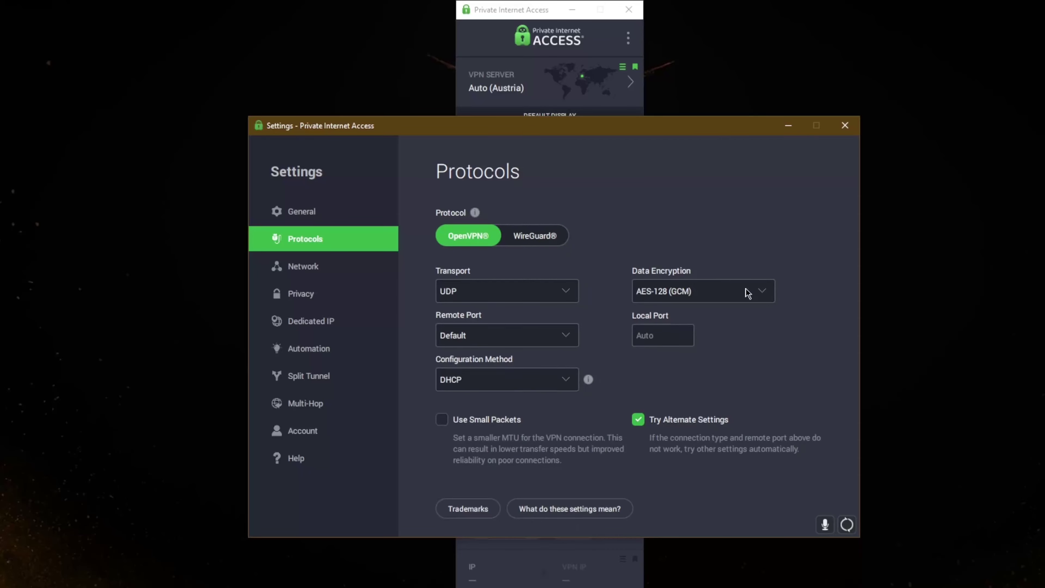
click(760, 291)
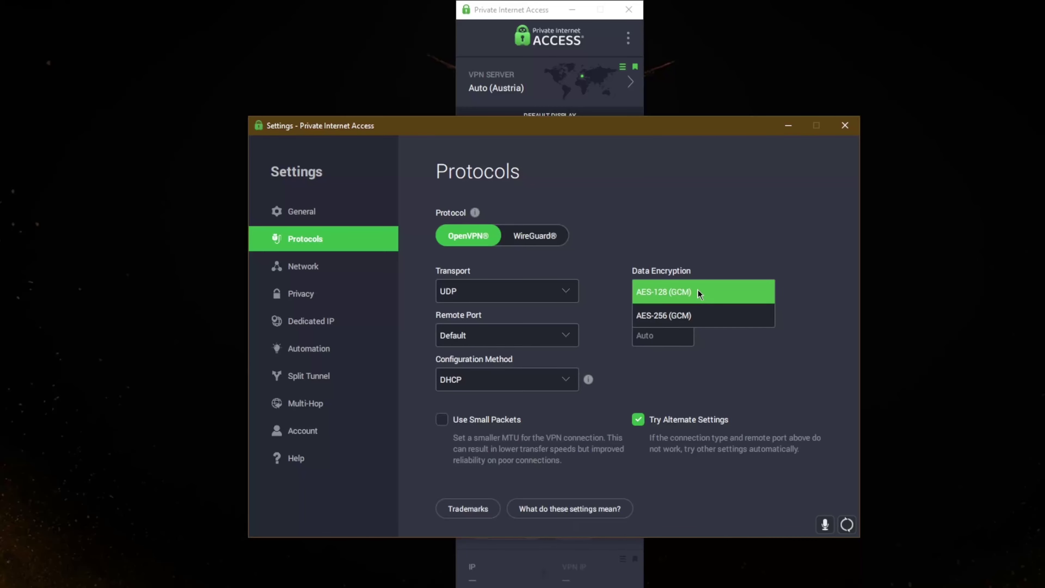
click(710, 260)
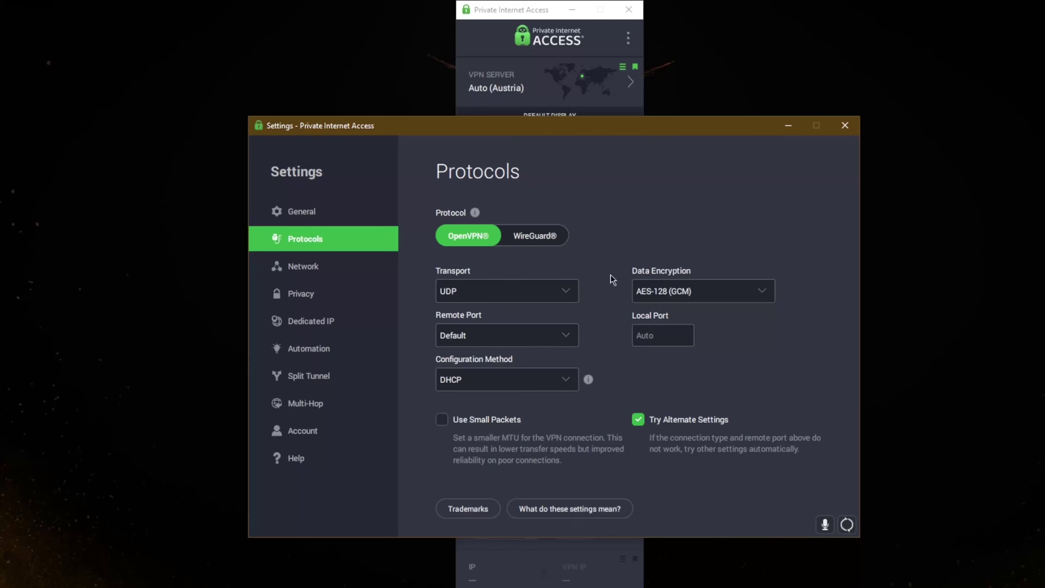
click(550, 298)
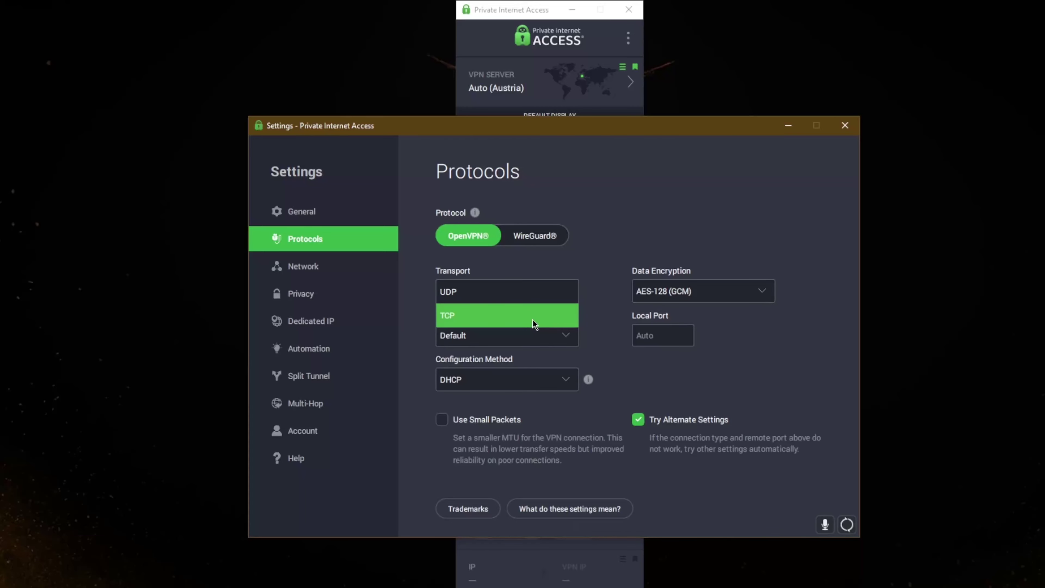
click(616, 256)
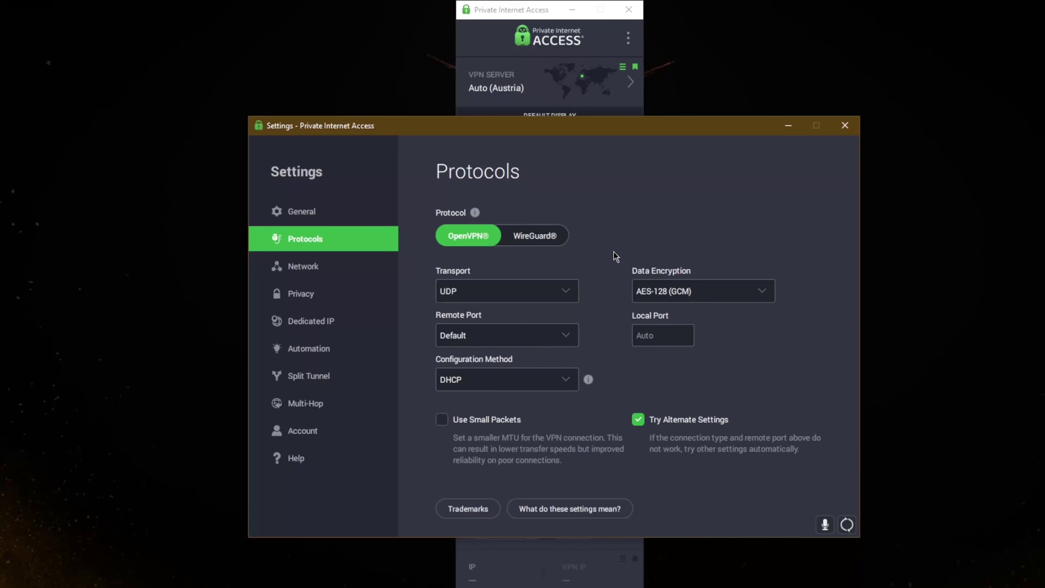
click(564, 331)
click(564, 331)
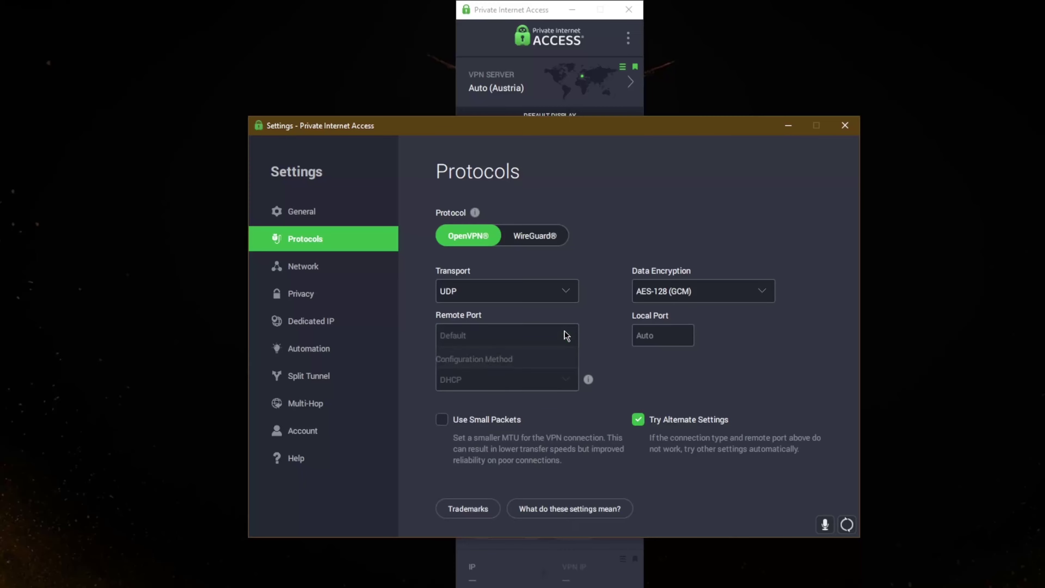
click(564, 335)
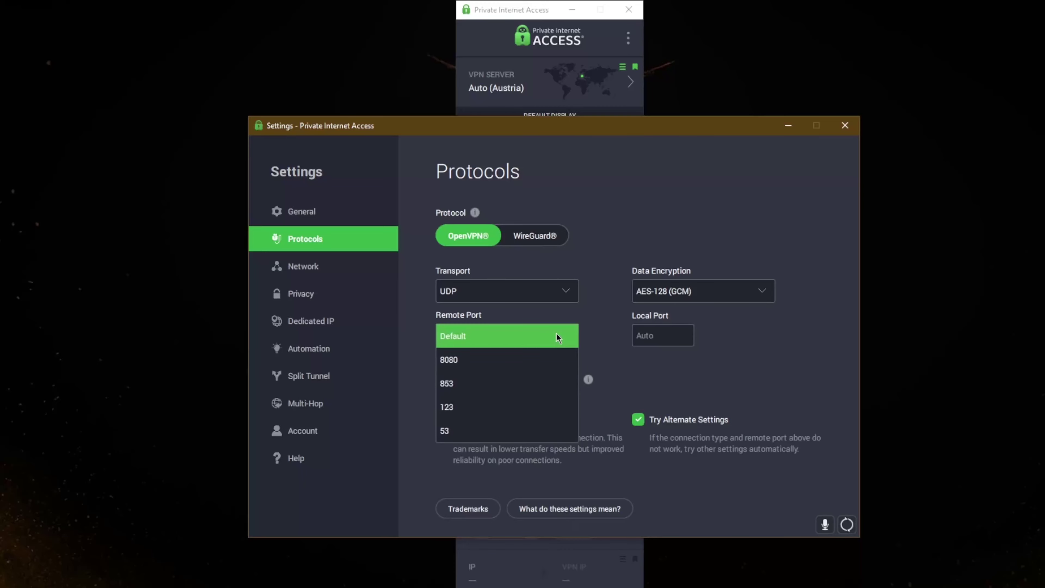
click(607, 321)
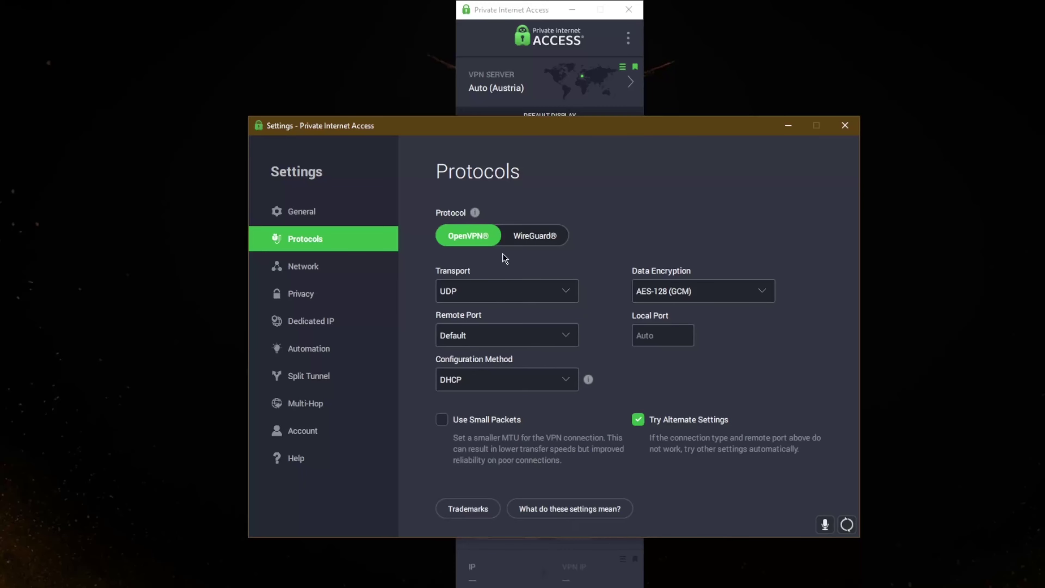
Set Network DNS to Use Existing DNS, accept the warning, and leave Custom DNS unchanged.
click(304, 270)
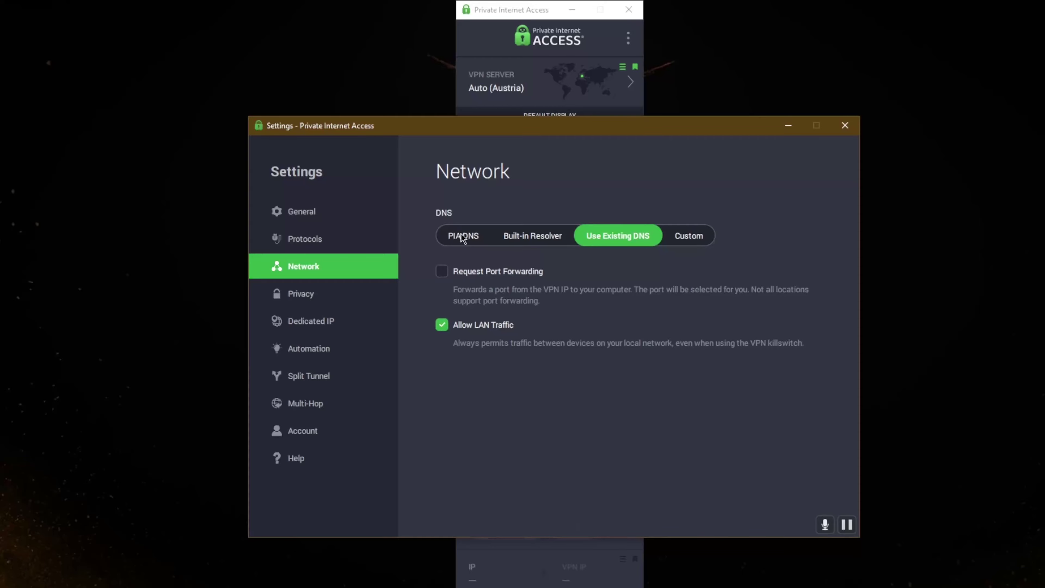
click(469, 238)
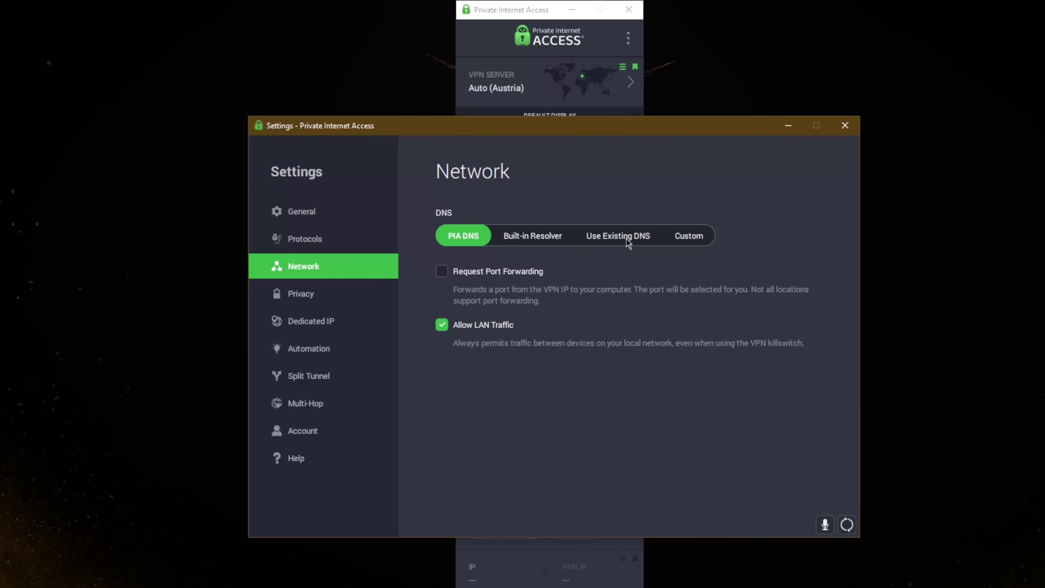
click(617, 234)
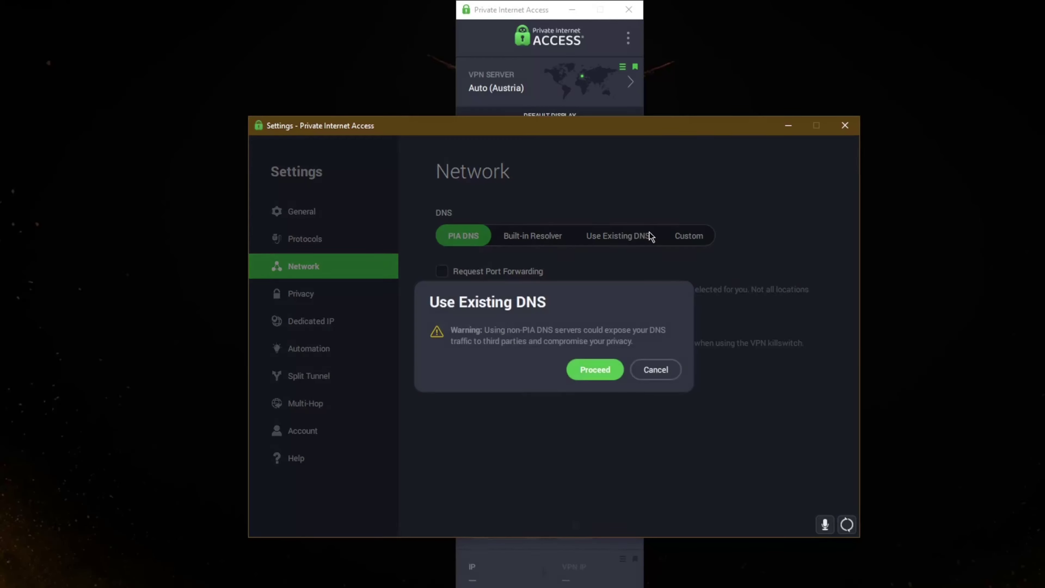
click(593, 370)
click(688, 237)
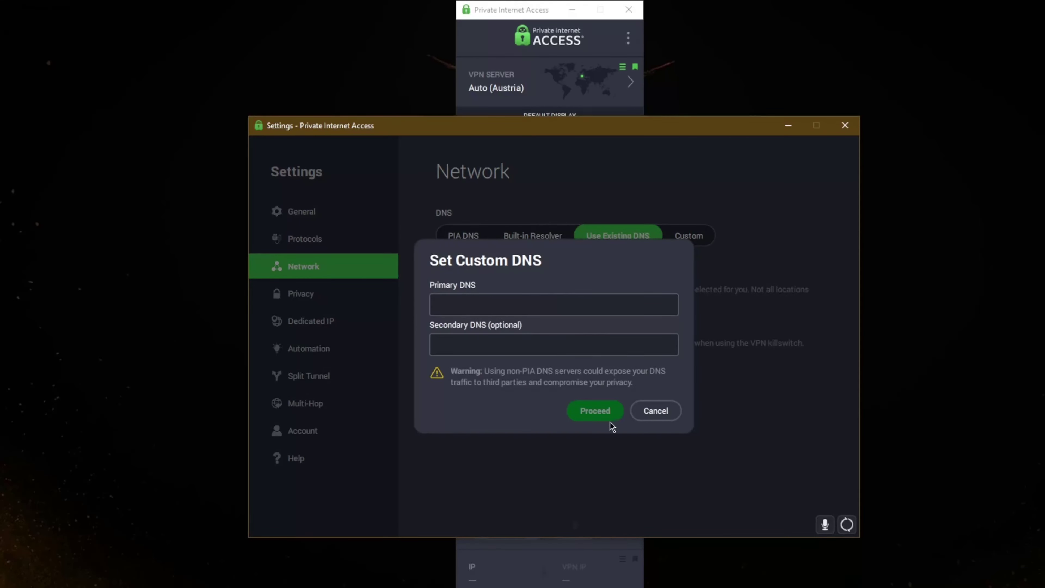
click(655, 409)
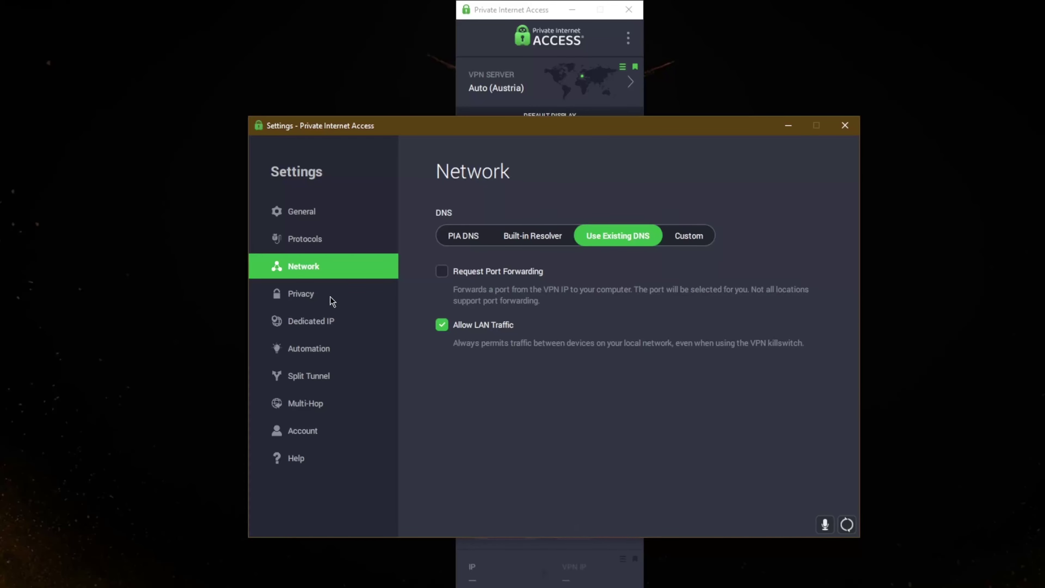
Check the PIA MACE warning, switch DNS back to PIA DNS, then view Dedicated IP.
click(355, 298)
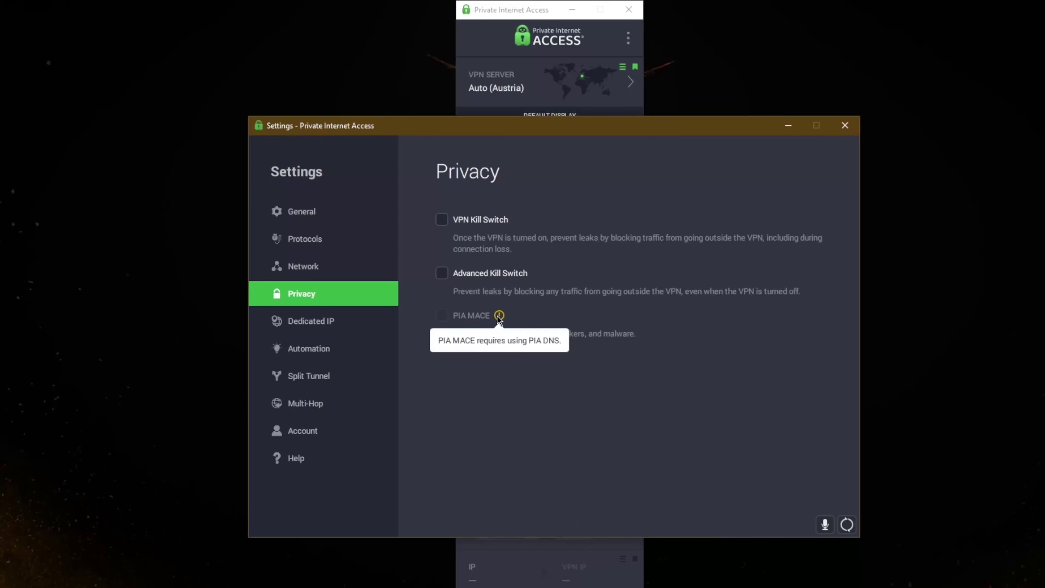
mouse_move(499, 319)
click(298, 267)
click(480, 237)
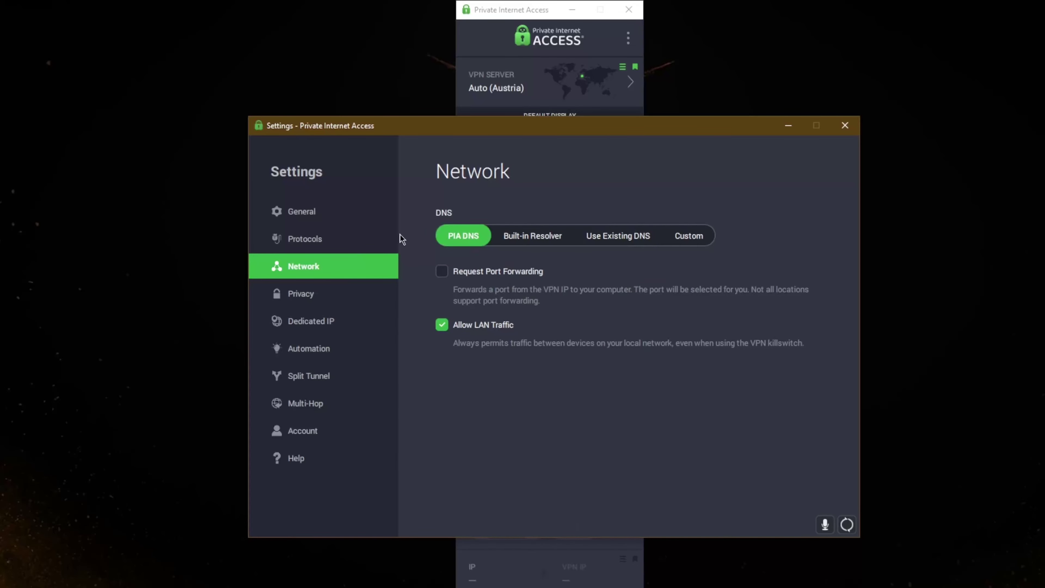
click(312, 288)
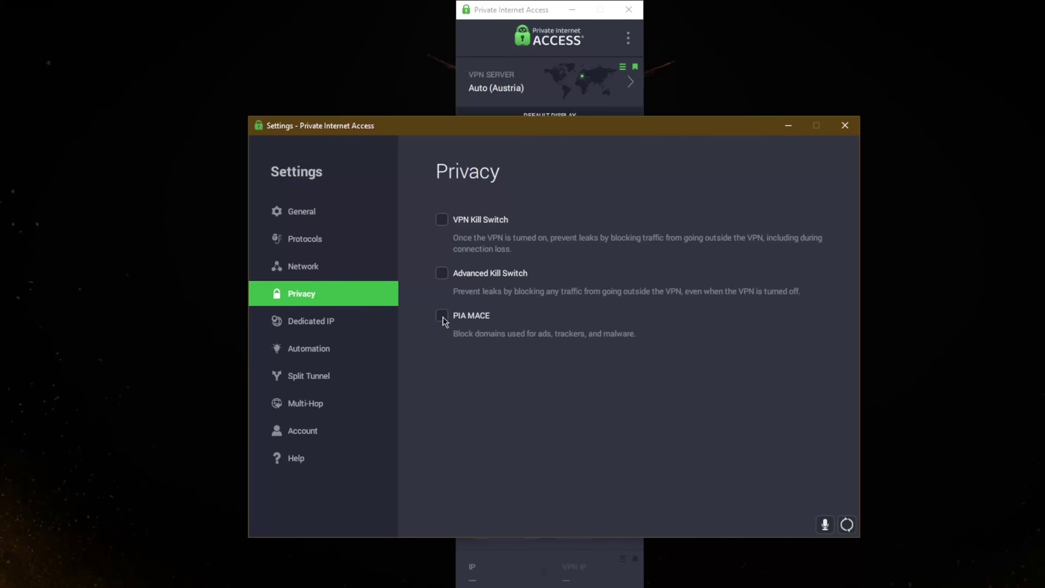
click(323, 328)
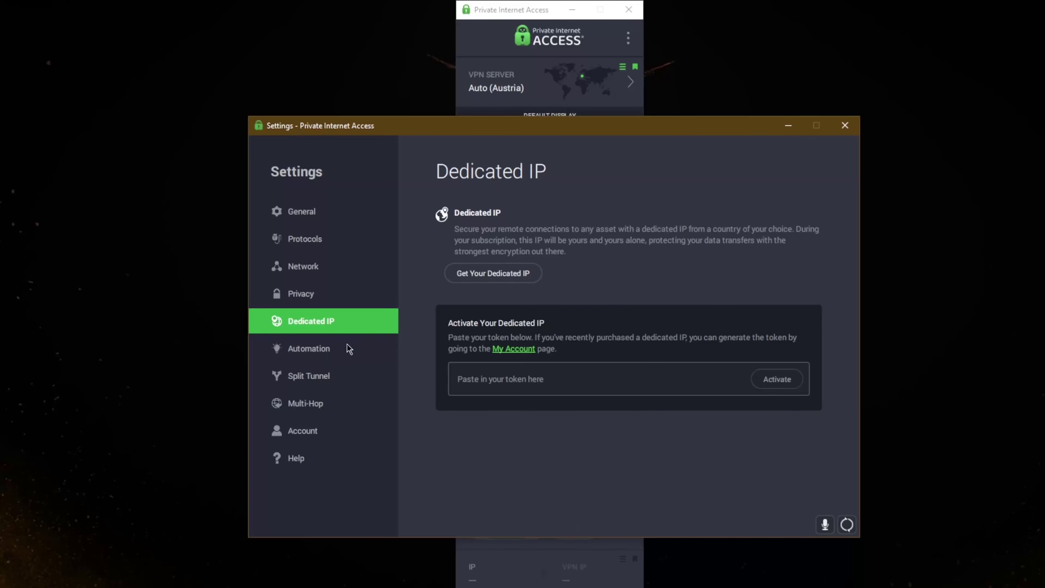
Review the Automation page, then move on to the Split Tunnel page.
click(308, 351)
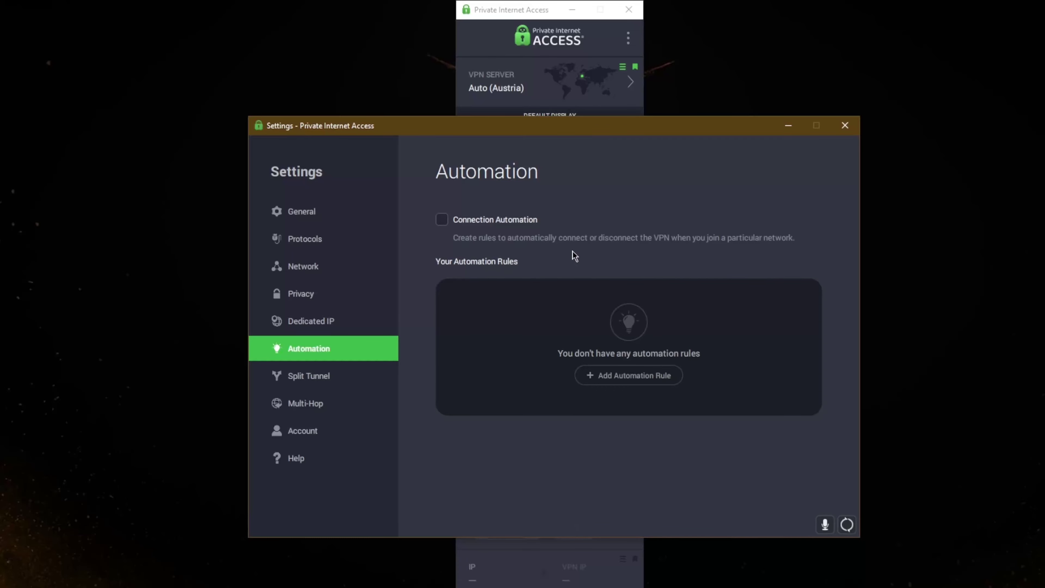
click(344, 369)
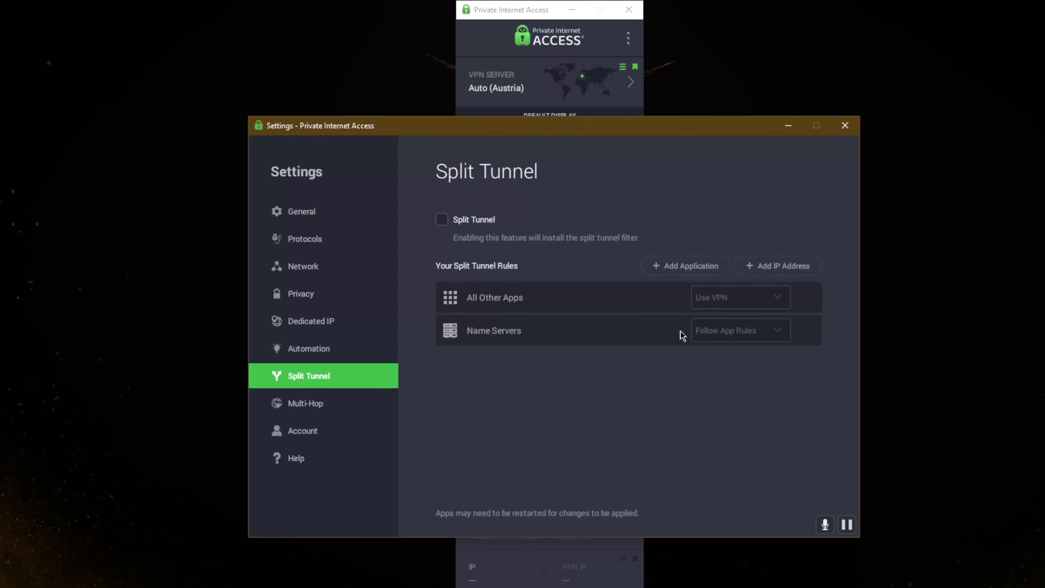
click(513, 239)
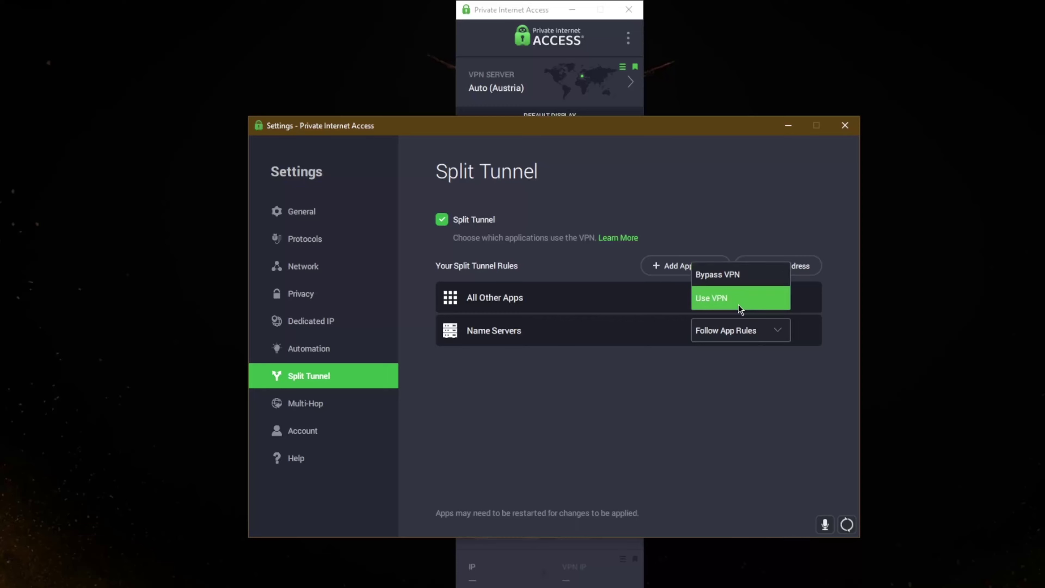
click(705, 387)
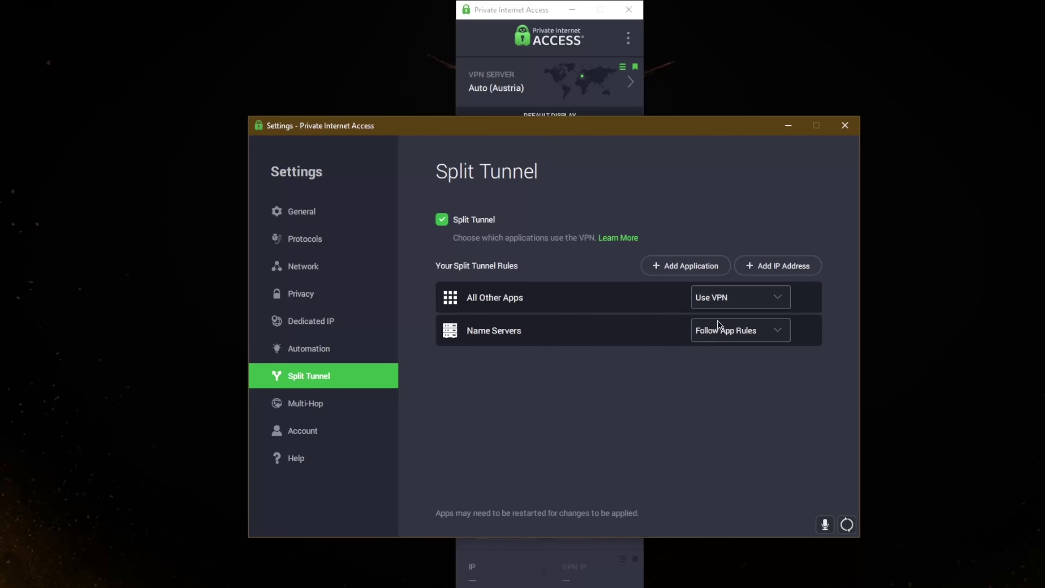
click(737, 300)
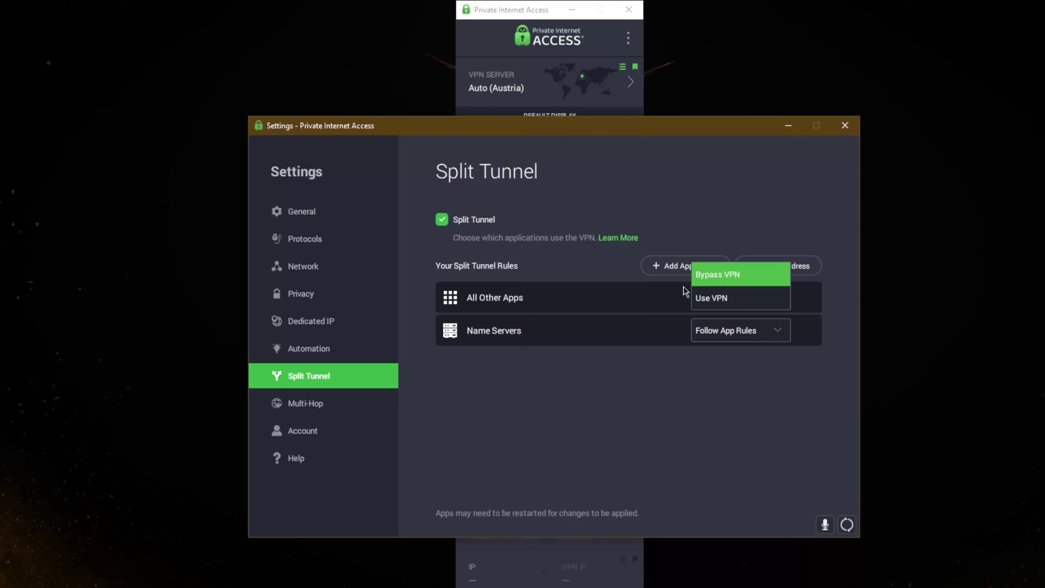
click(623, 361)
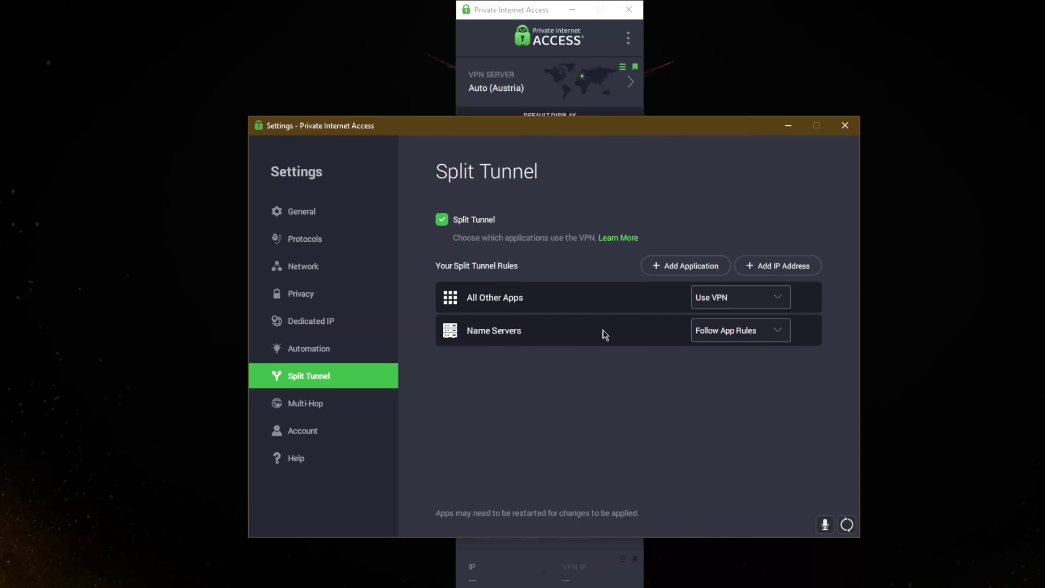
click(443, 220)
Try Multi-hop with Obfuscation and the SOCKS5 proxy dialog, then turn Multi-hop back off.
click(327, 403)
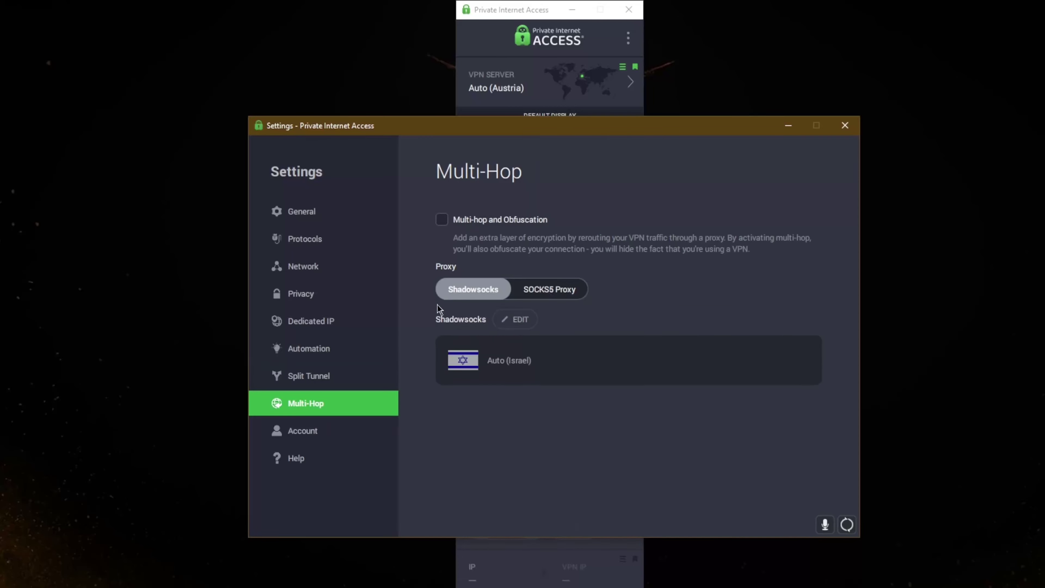
click(443, 219)
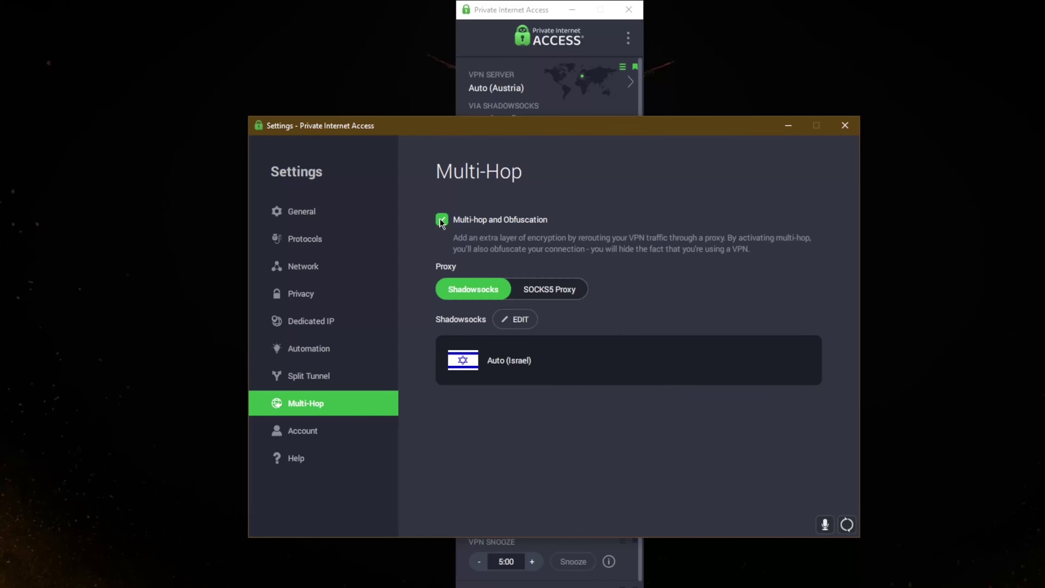
click(547, 290)
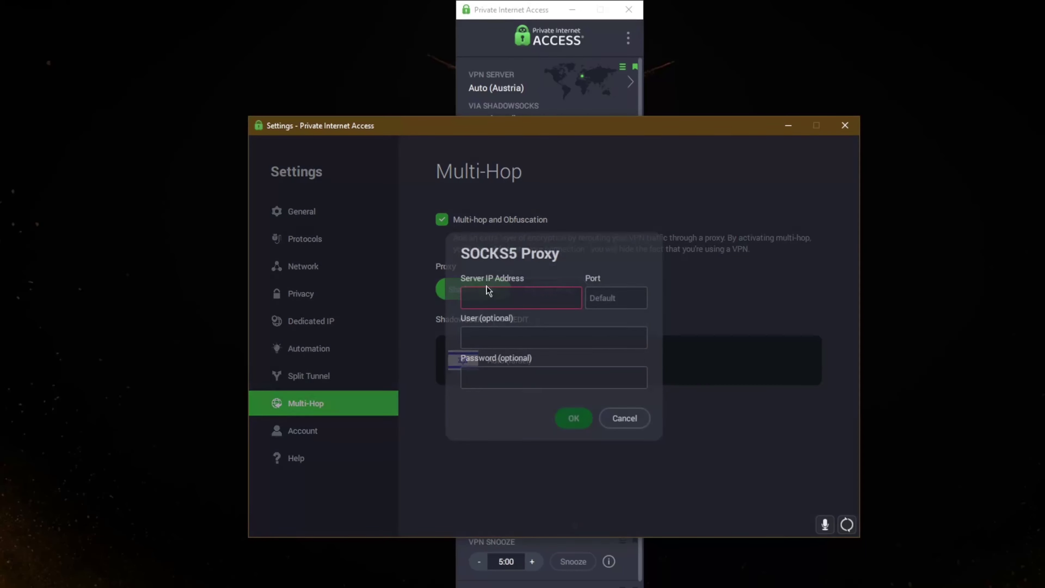
click(625, 424)
click(441, 220)
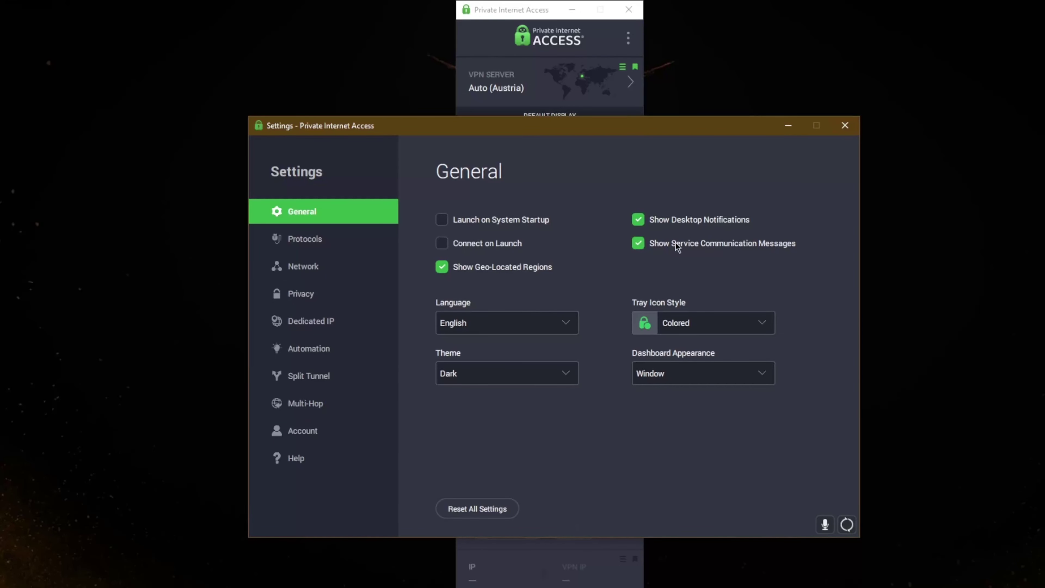
Close the Settings window and focus the PIA dashboard.
click(843, 126)
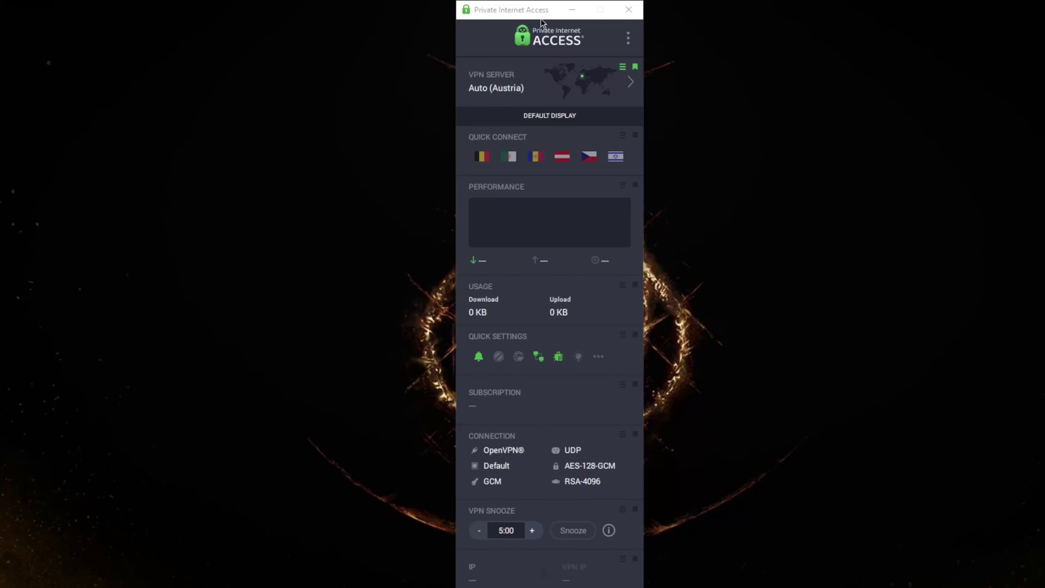
click(529, 13)
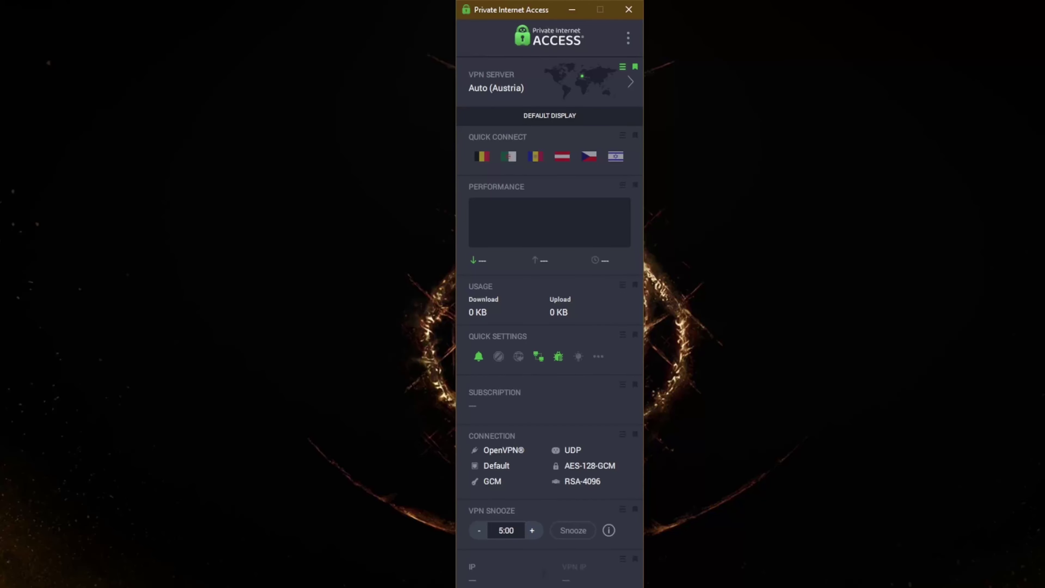